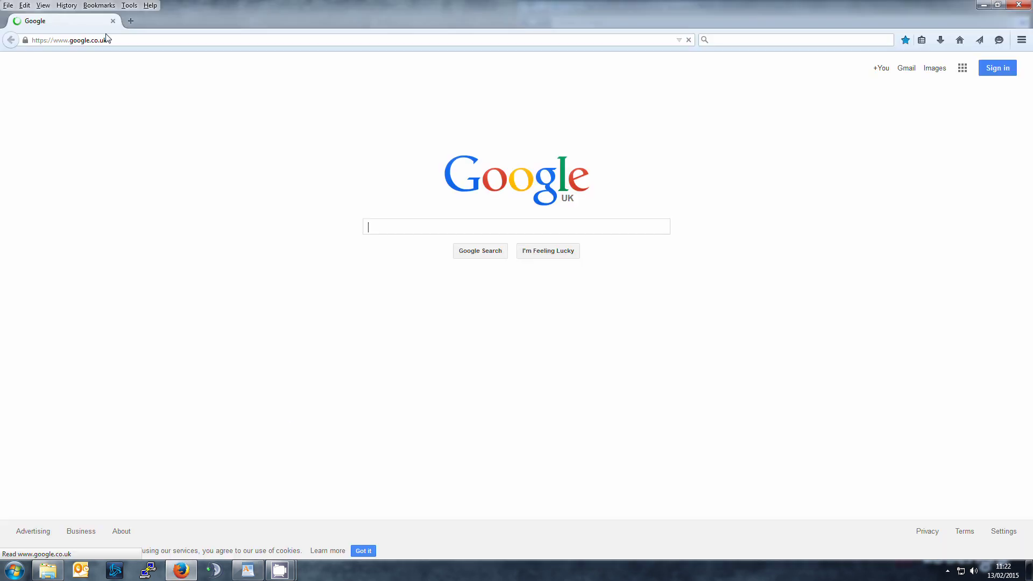
Step: Open the router's administration page at 10.10.0.1 in the browser
{"action": "left_click", "coordinate": [125, 39]}
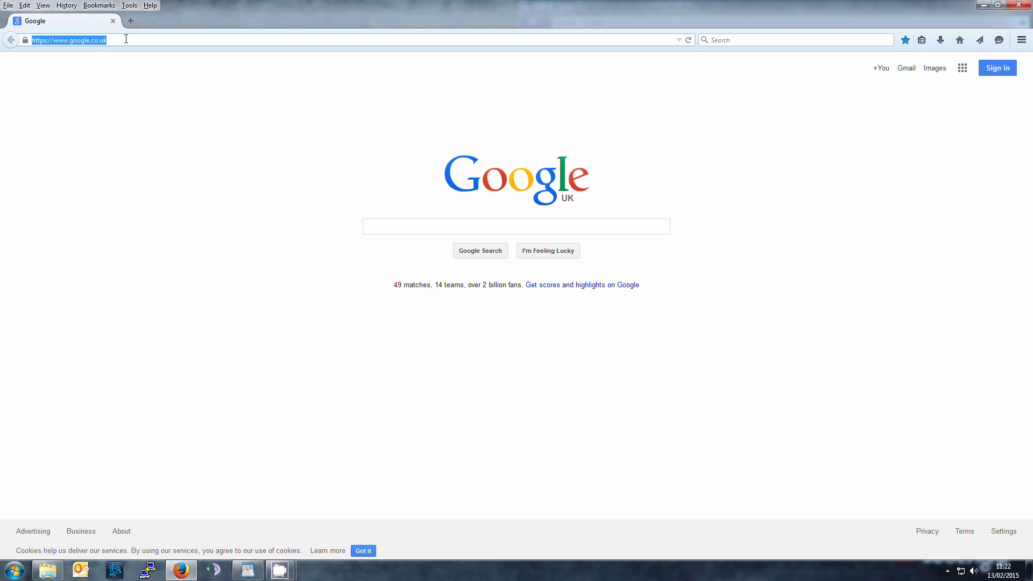
{"action": "type", "text": "10.10.0.1/"}
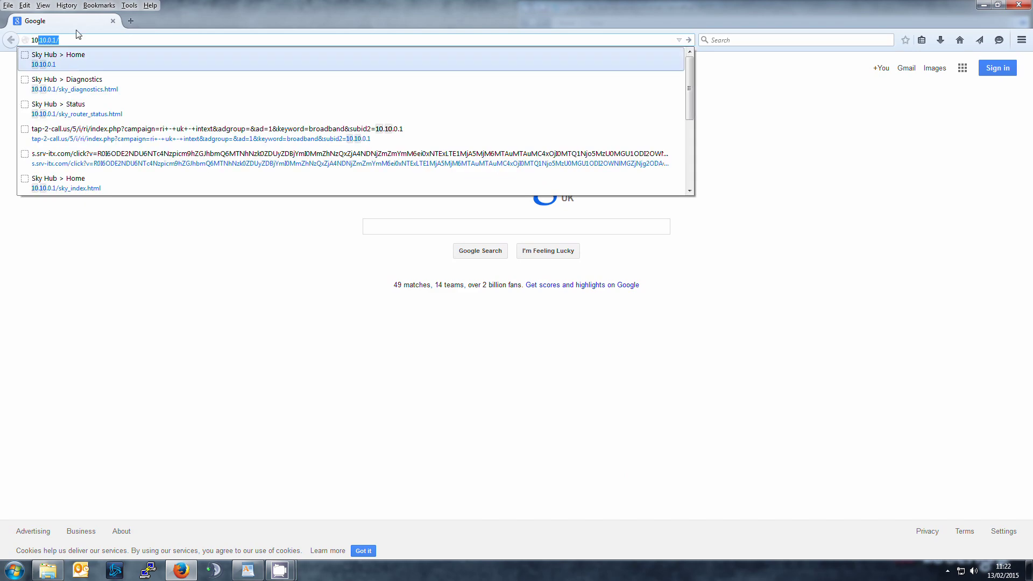
{"action": "key", "text": "Return"}
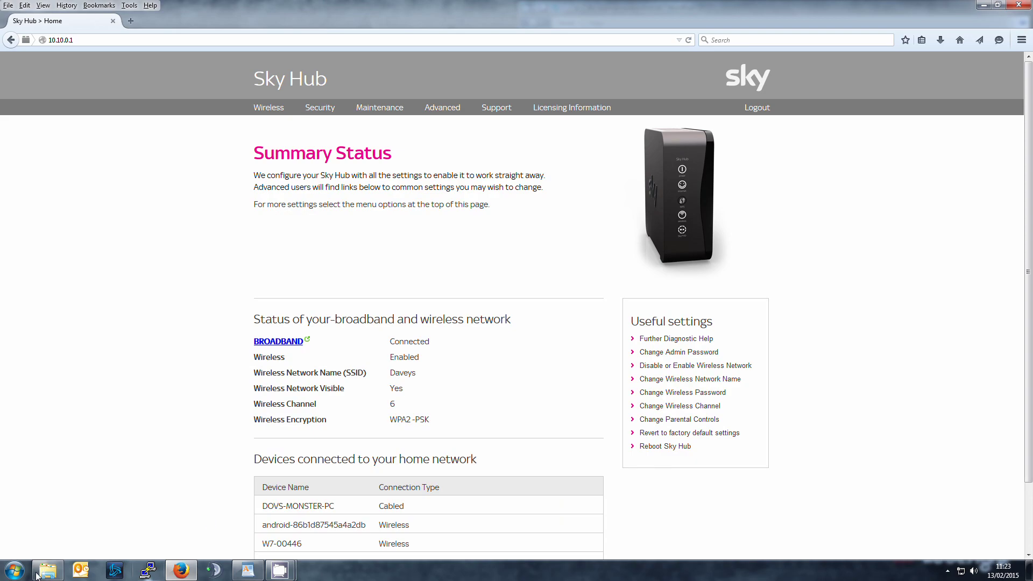
Step: Launch Wireshark and select Local Area Connection as the capture interface
{"action": "left_click", "coordinate": [15, 570]}
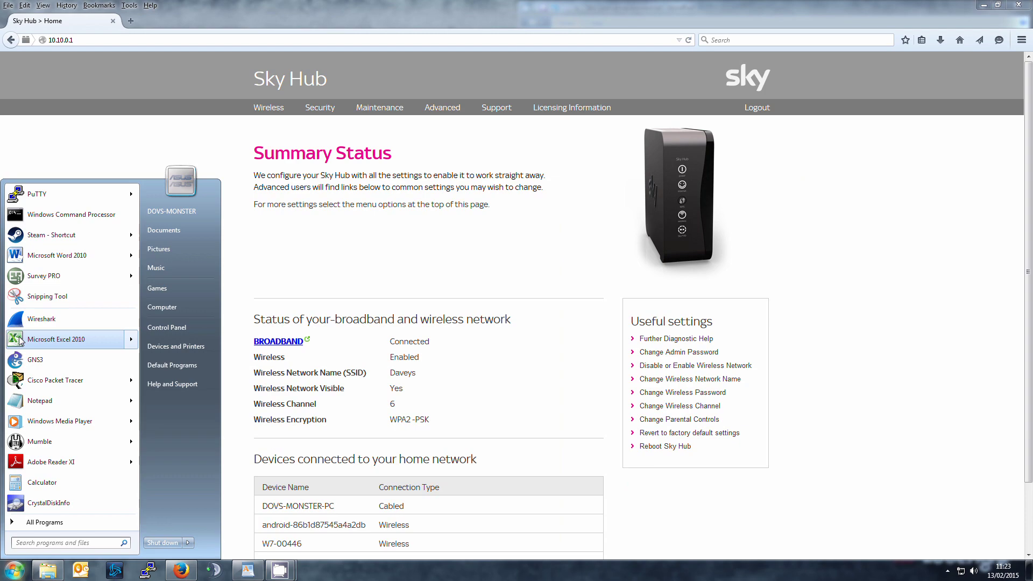
{"action": "left_click", "coordinate": [41, 319]}
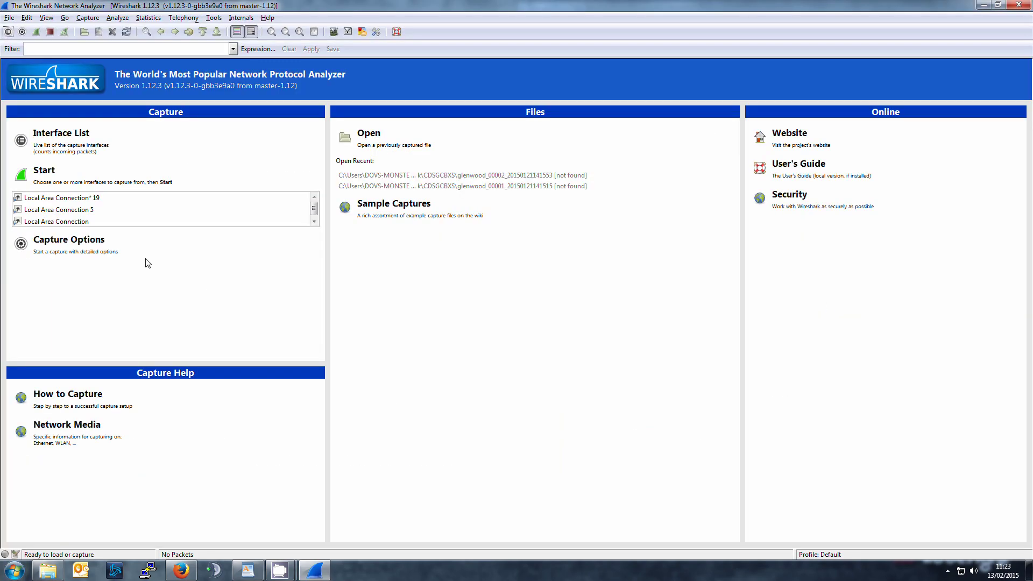
{"action": "left_click", "coordinate": [61, 222]}
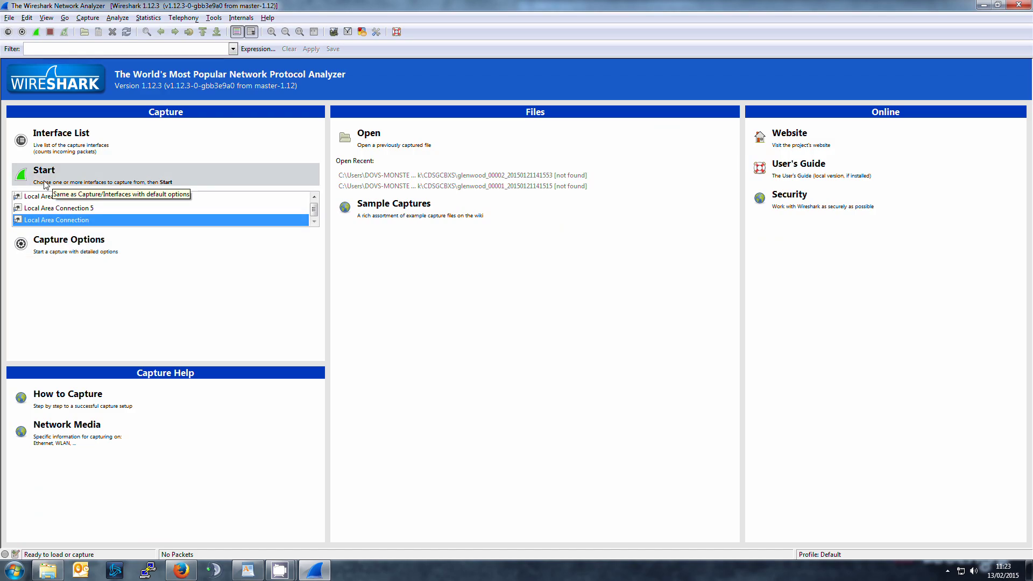
Step: Check the computer's network adapter addresses with ipconfig in a Command Prompt window, and close the window
{"action": "left_click", "coordinate": [14, 575]}
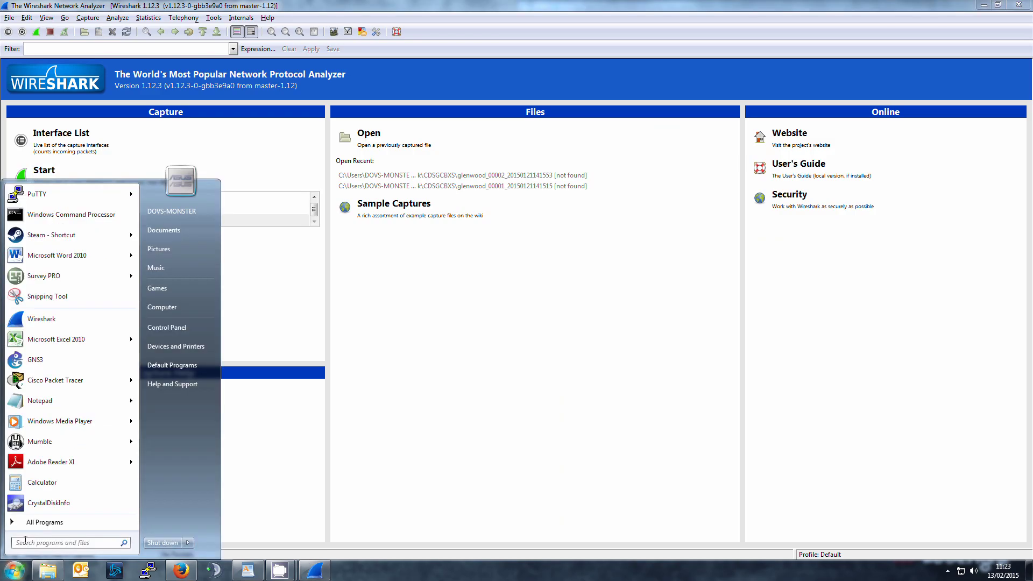
{"action": "left_click", "coordinate": [24, 540]}
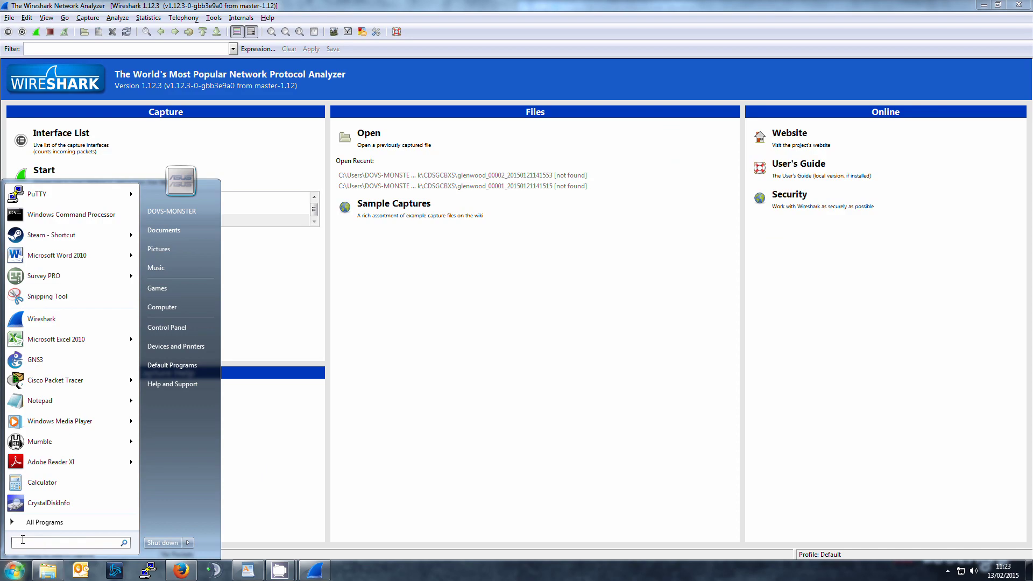
{"action": "type", "text": "cmd"}
{"action": "key", "text": "Return"}
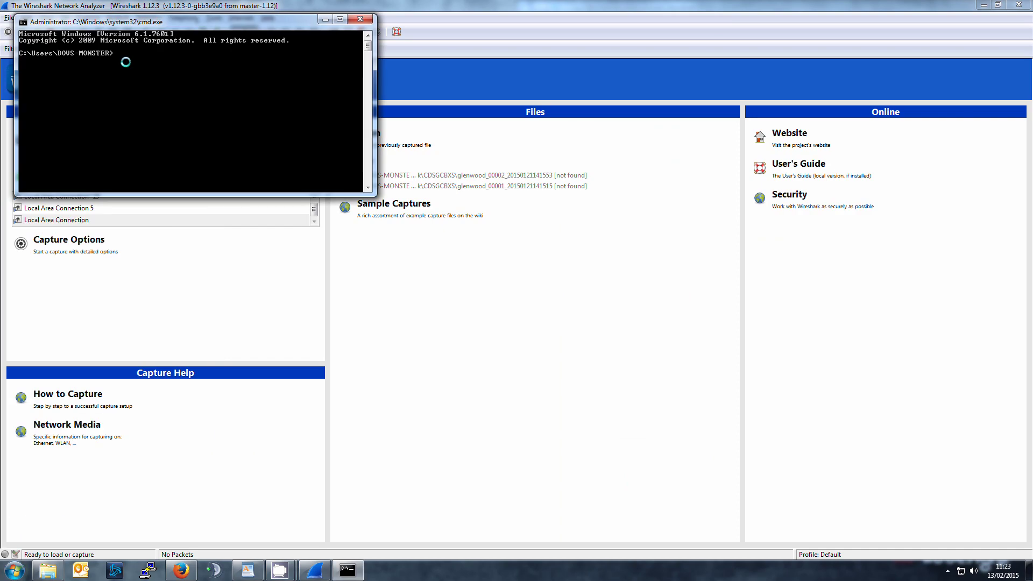
{"action": "left_click_drag", "start_coordinate": [113, 24], "coordinate": [271, 279]}
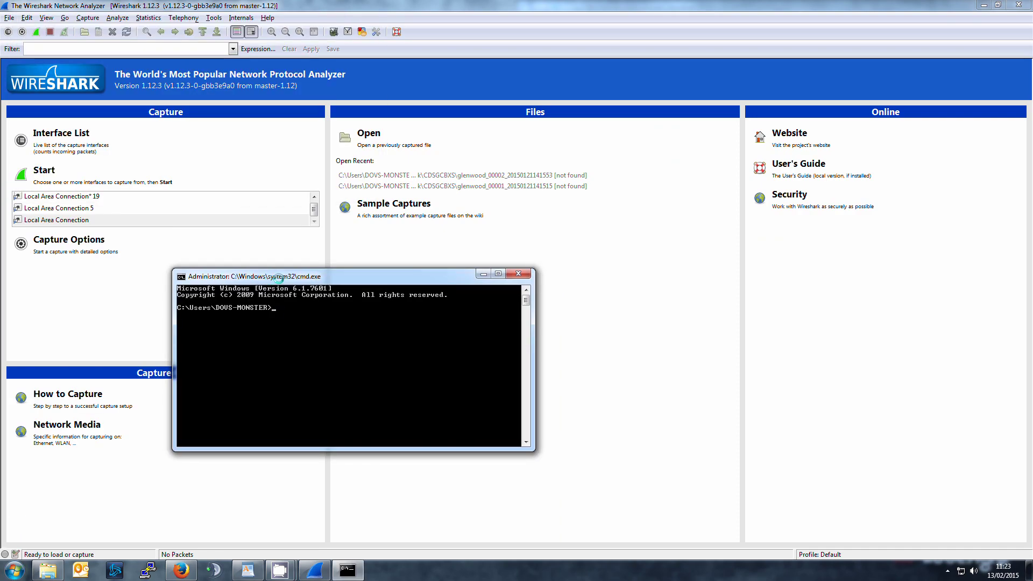
{"action": "left_click_drag", "start_coordinate": [278, 278], "coordinate": [414, 309]}
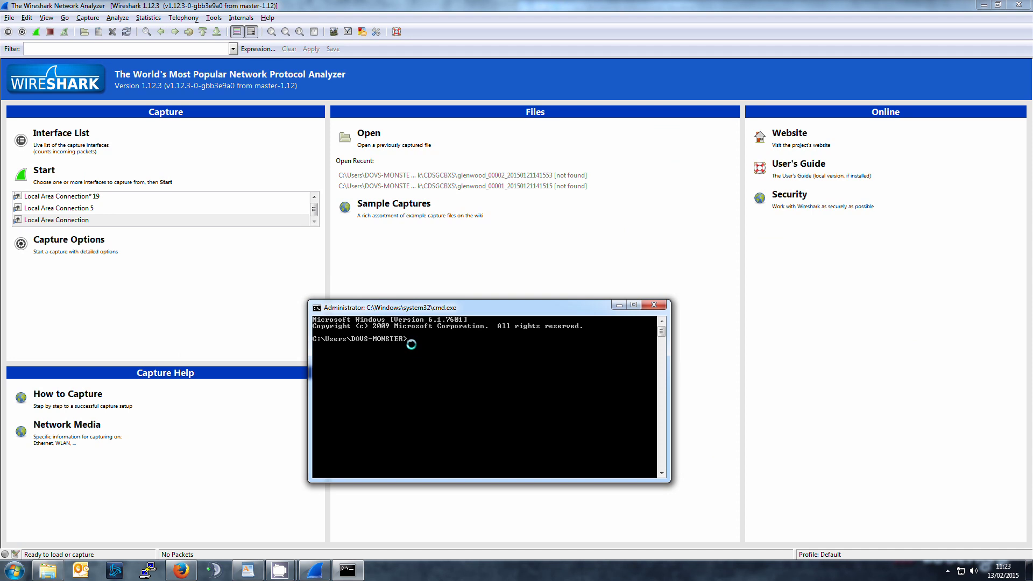
{"action": "type", "text": "ipconfig"}
{"action": "key", "text": "Return"}
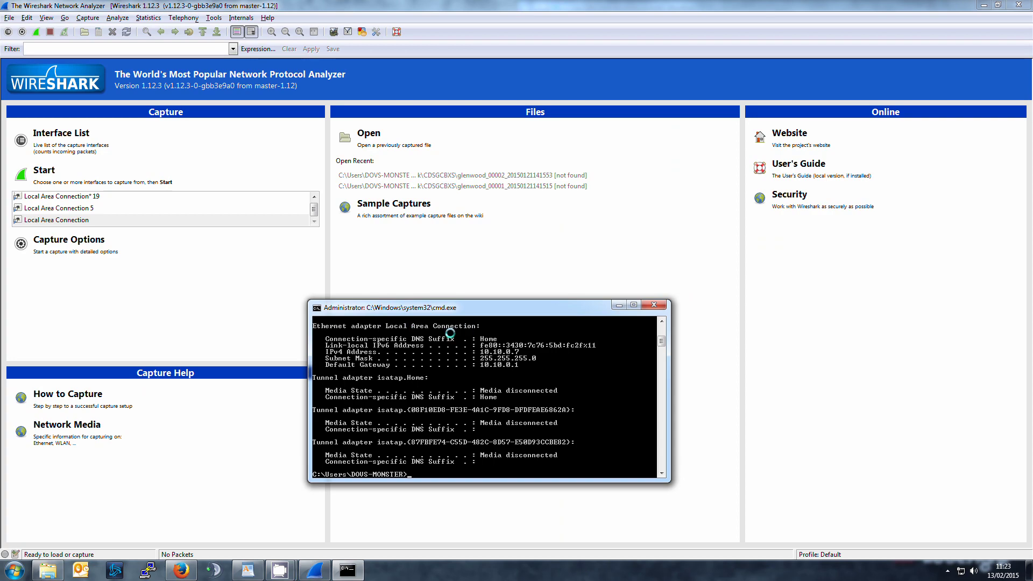
{"action": "left_click", "coordinate": [654, 305]}
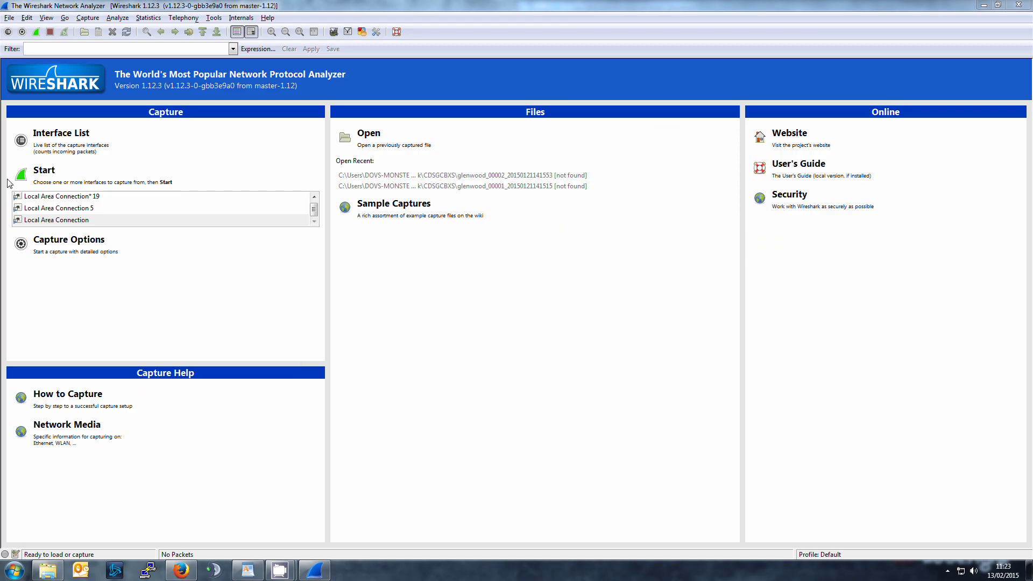
Step: Start a live capture on Local Area Connection and minimize Wireshark to return to the router page in Firefox
{"action": "left_click", "coordinate": [45, 220]}
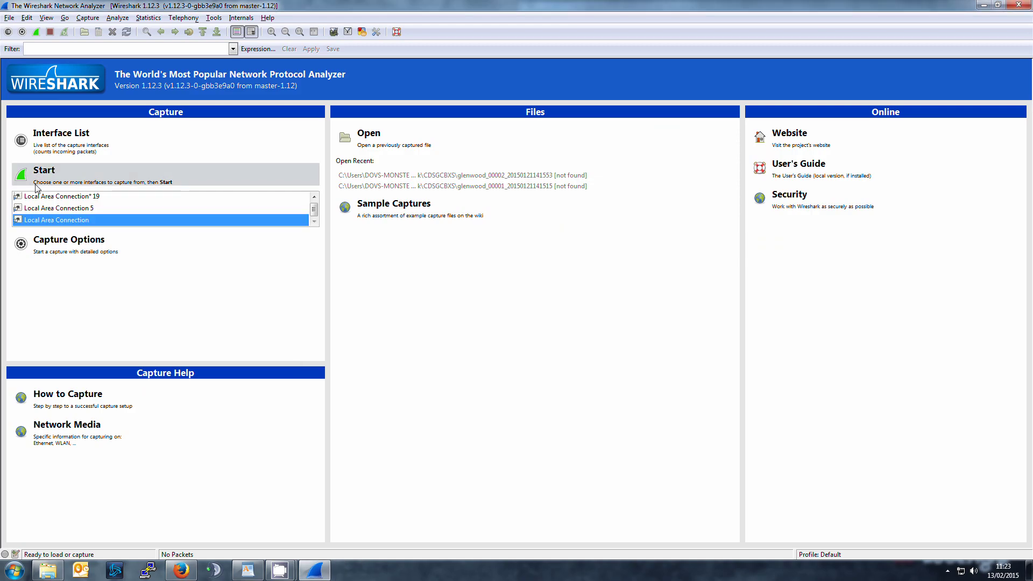
{"action": "left_click", "coordinate": [36, 183]}
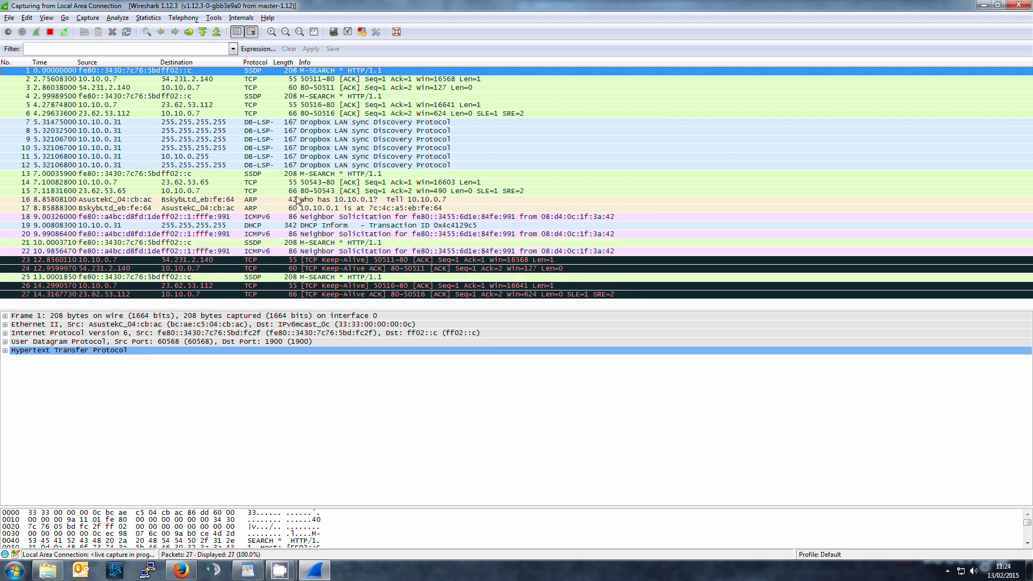
{"action": "left_click", "coordinate": [982, 7]}
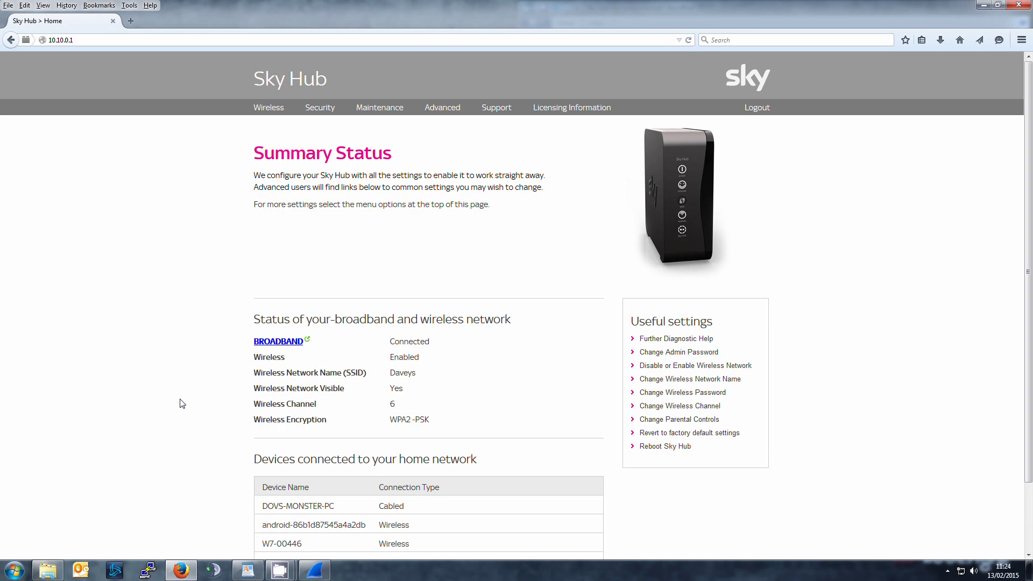
Step: Reboot the Sky Hub, confirming the restart and accepting the saved administrator login
{"action": "left_click", "coordinate": [661, 445]}
{"action": "key", "text": "Return"}
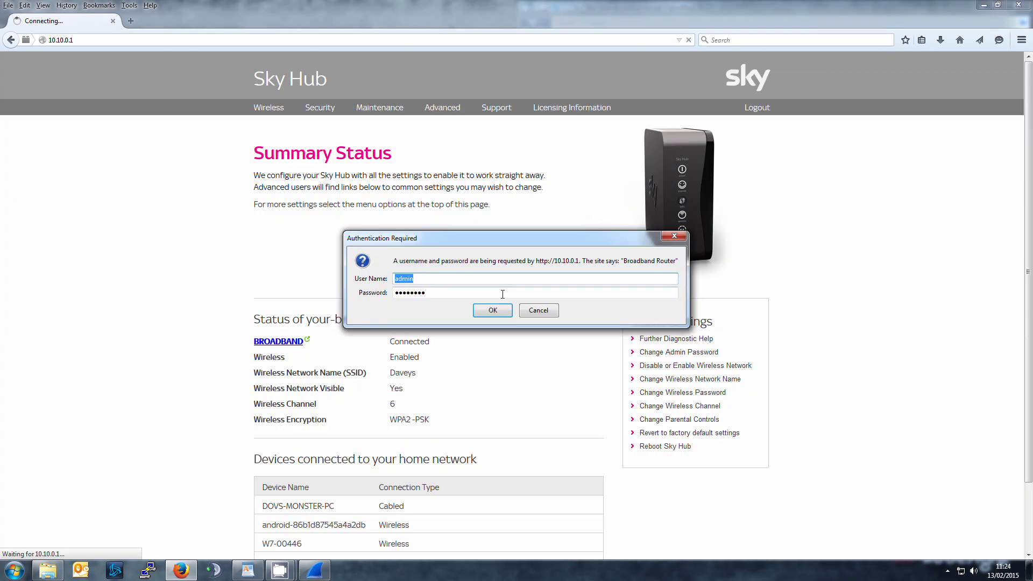
{"action": "left_click", "coordinate": [488, 311]}
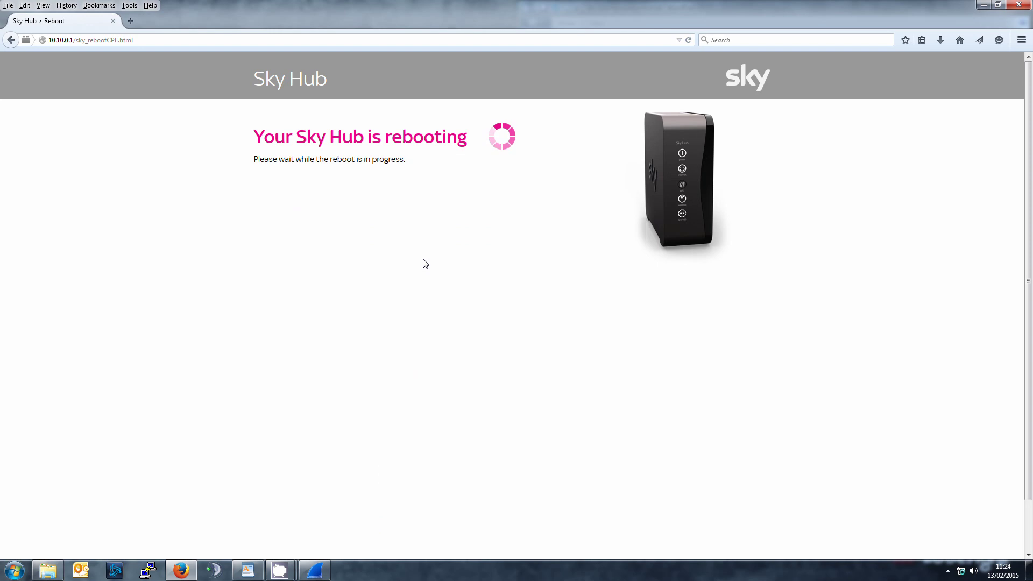
Step: Check the running capture in Wireshark, return to the Sky Hub reboot page, and check the network connection status
{"action": "left_click", "coordinate": [322, 572]}
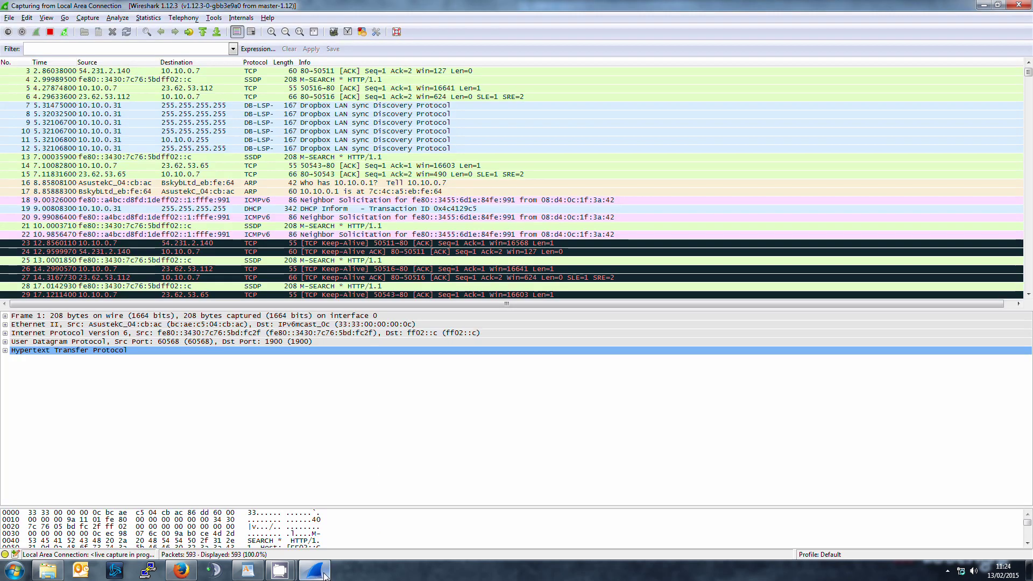
{"action": "left_click", "coordinate": [325, 573]}
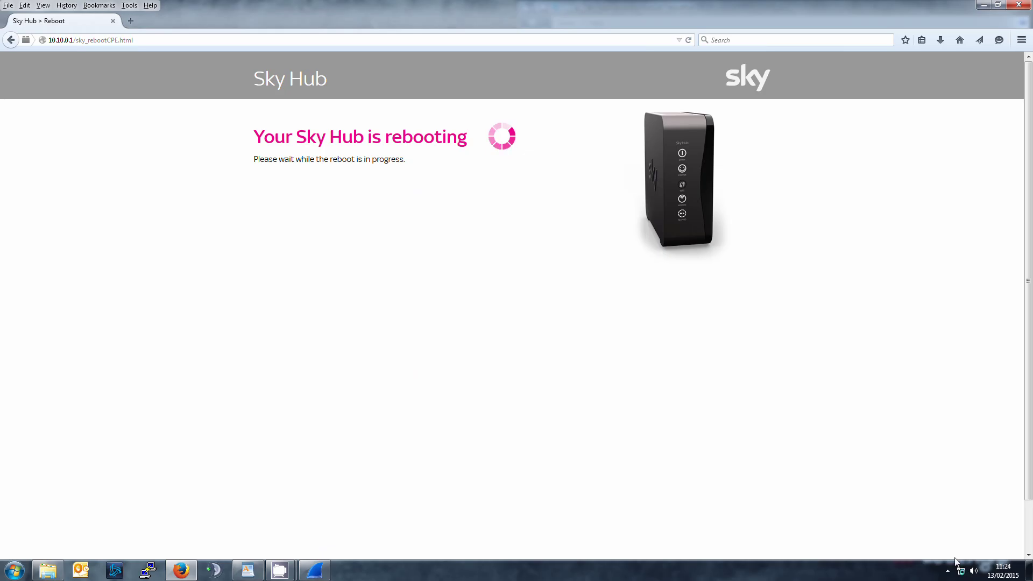
{"action": "mouse_move", "coordinate": [962, 576]}
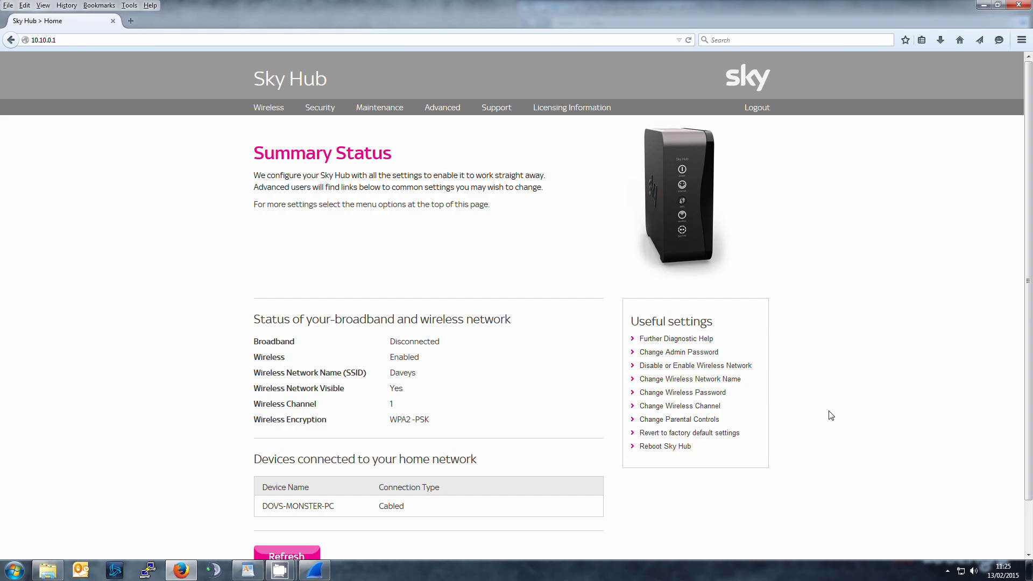
Step: Open the Sky Hub's router status page with the saved login and examine its modem and broadband port details
{"action": "scroll", "coordinate": [830, 415], "scroll_direction": "down", "scroll_amount": 2}
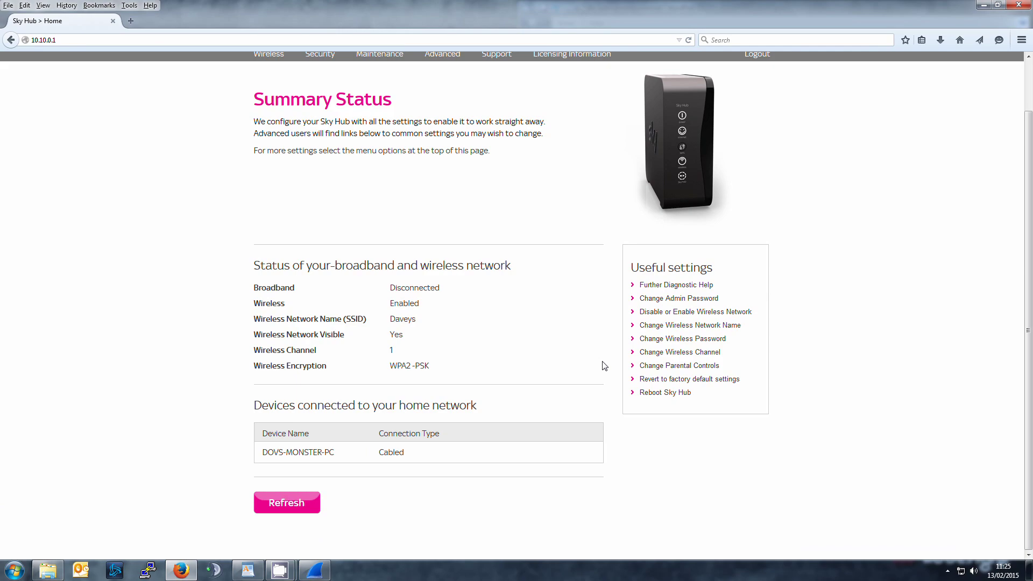
{"action": "scroll", "coordinate": [431, 161], "scroll_direction": "up", "scroll_amount": 2}
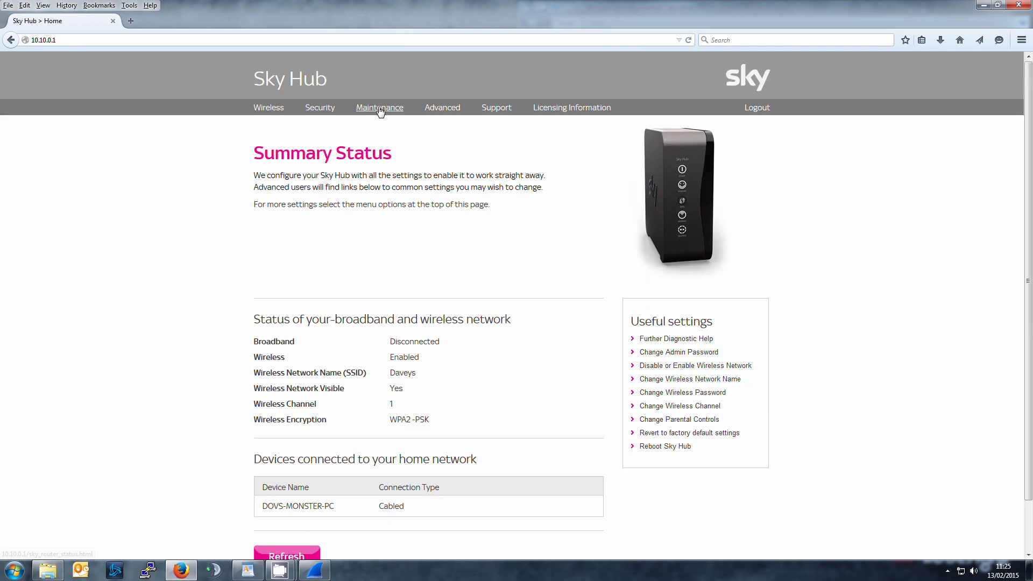
{"action": "left_click", "coordinate": [379, 108]}
{"action": "left_click", "coordinate": [491, 311]}
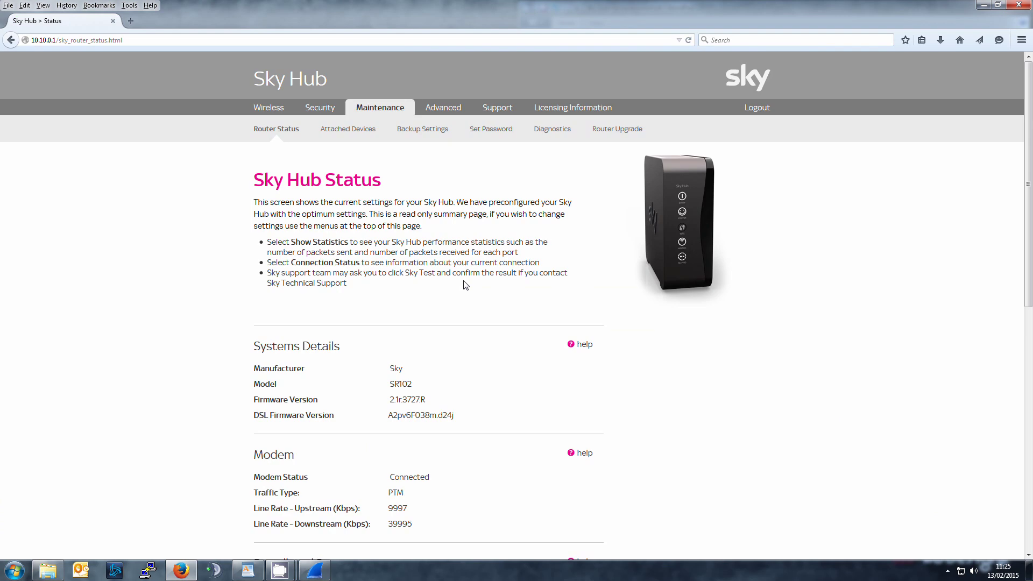
{"action": "scroll", "coordinate": [465, 289], "scroll_direction": "down", "scroll_amount": 5}
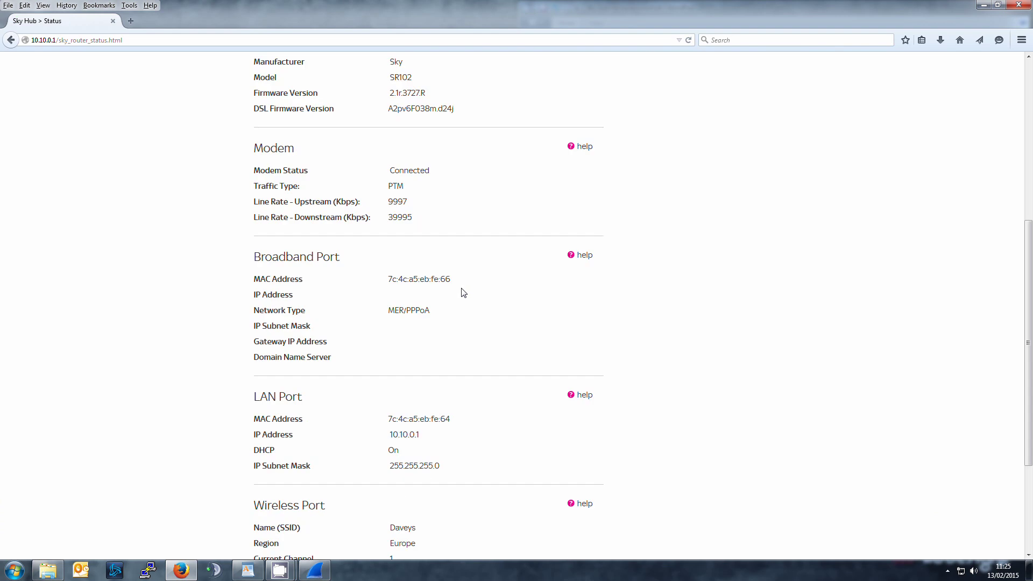
{"action": "scroll", "coordinate": [464, 292], "scroll_direction": "up", "scroll_amount": 3}
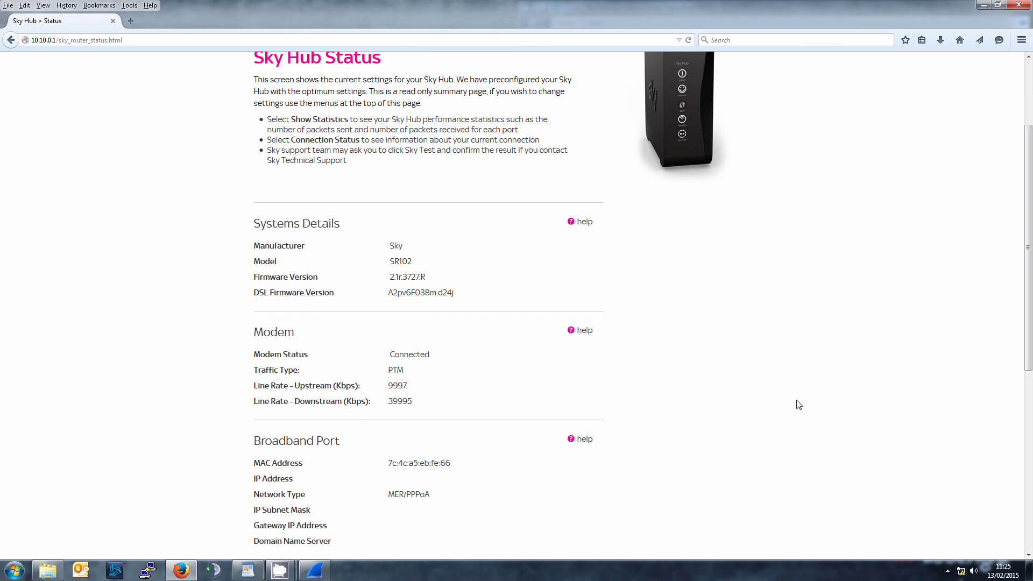
{"action": "scroll", "coordinate": [748, 401], "scroll_direction": "up", "scroll_amount": 2}
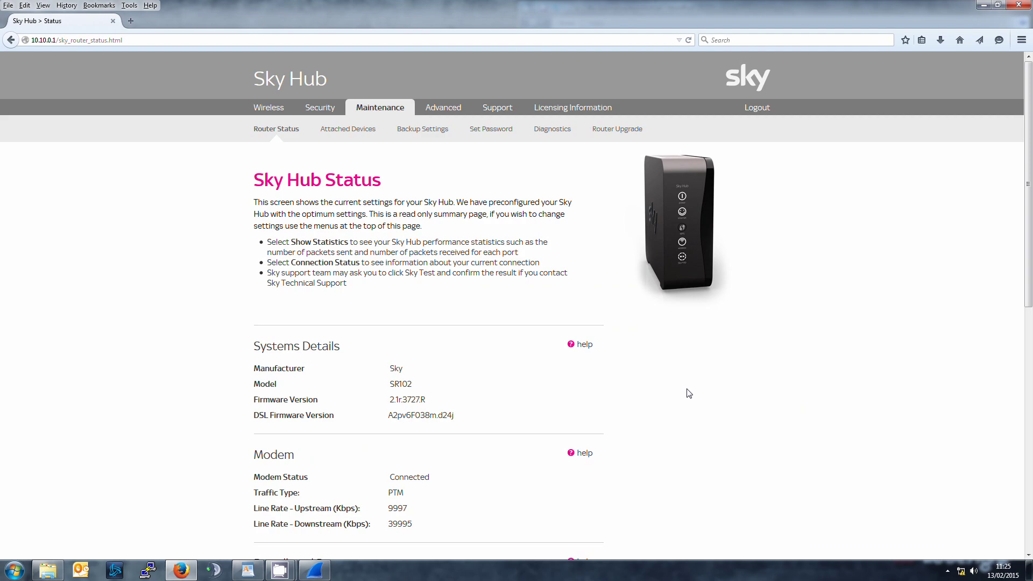
Step: Check the live capture in Wireshark, switch back to Firefox, and look over the Sky Hub status page again
{"action": "left_click", "coordinate": [304, 576]}
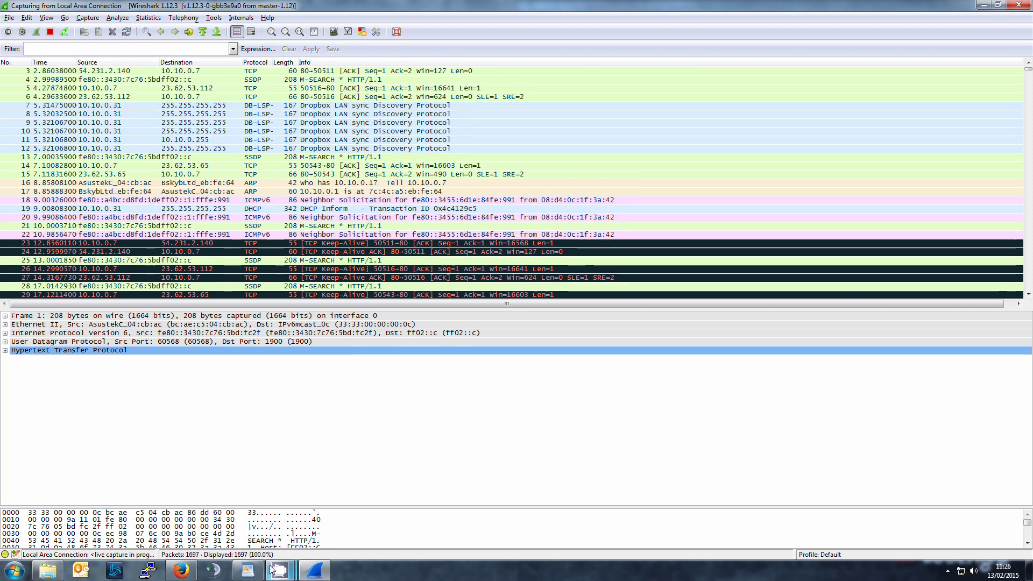
{"action": "mouse_move", "coordinate": [182, 571]}
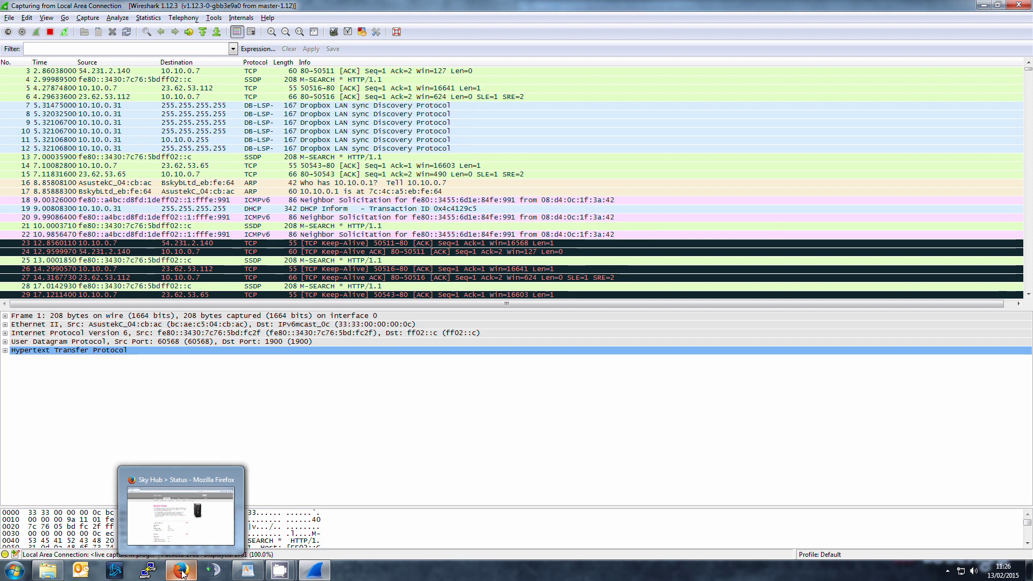
{"action": "left_click", "coordinate": [182, 571]}
{"action": "scroll", "coordinate": [493, 495], "scroll_direction": "down", "scroll_amount": 1}
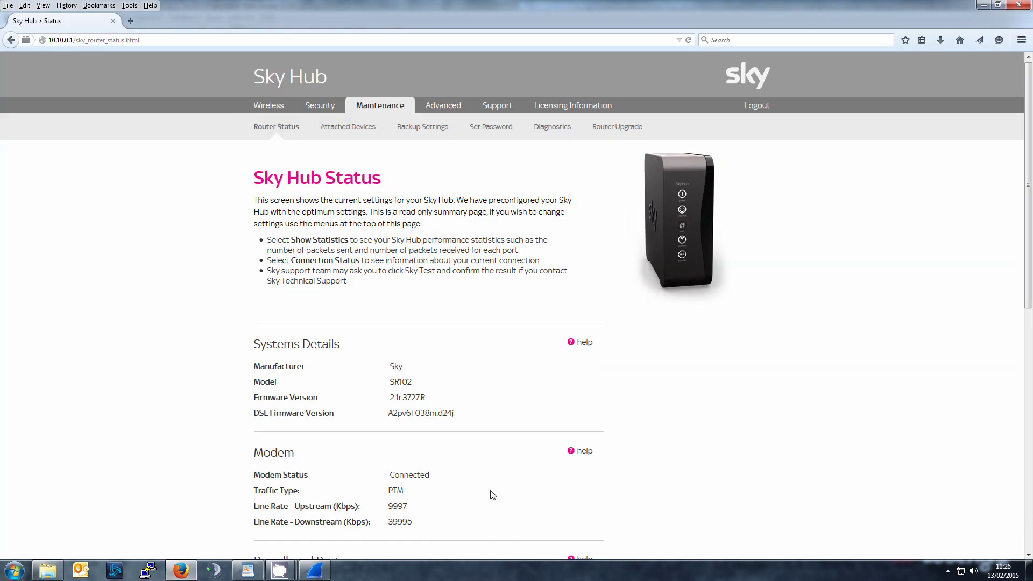
{"action": "scroll", "coordinate": [493, 495], "scroll_direction": "down", "scroll_amount": 2}
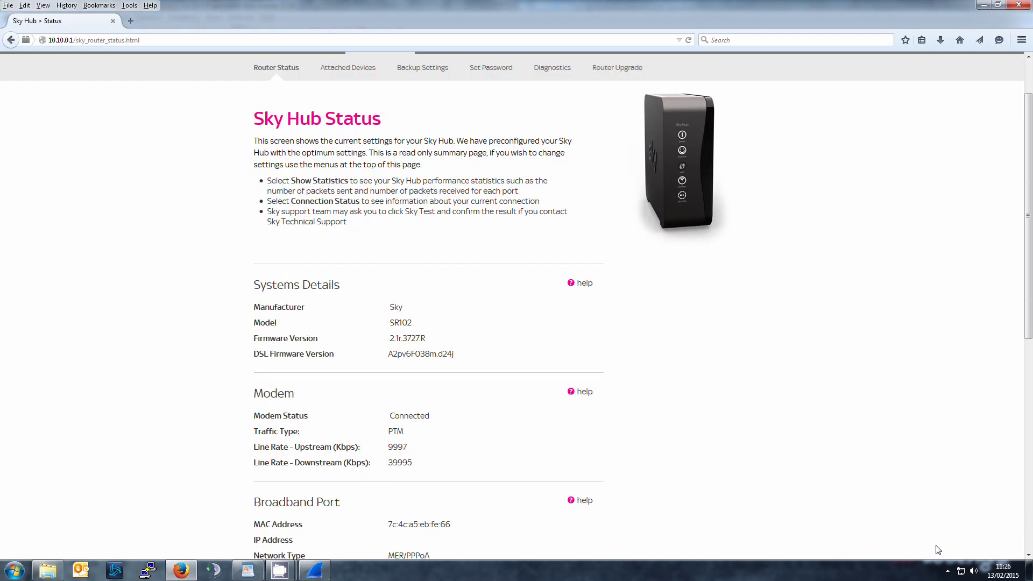
{"action": "scroll", "coordinate": [377, 171], "scroll_direction": "up", "scroll_amount": 2}
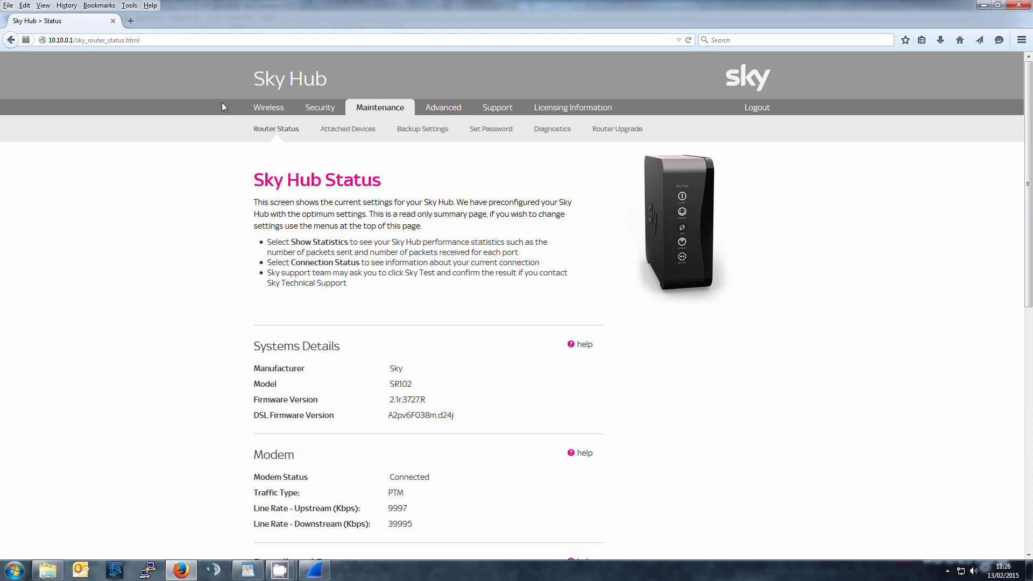
Step: Reload the router status page and examine the Broadband Port, LAN Port and Wireless Port details
{"action": "key", "text": "F5"}
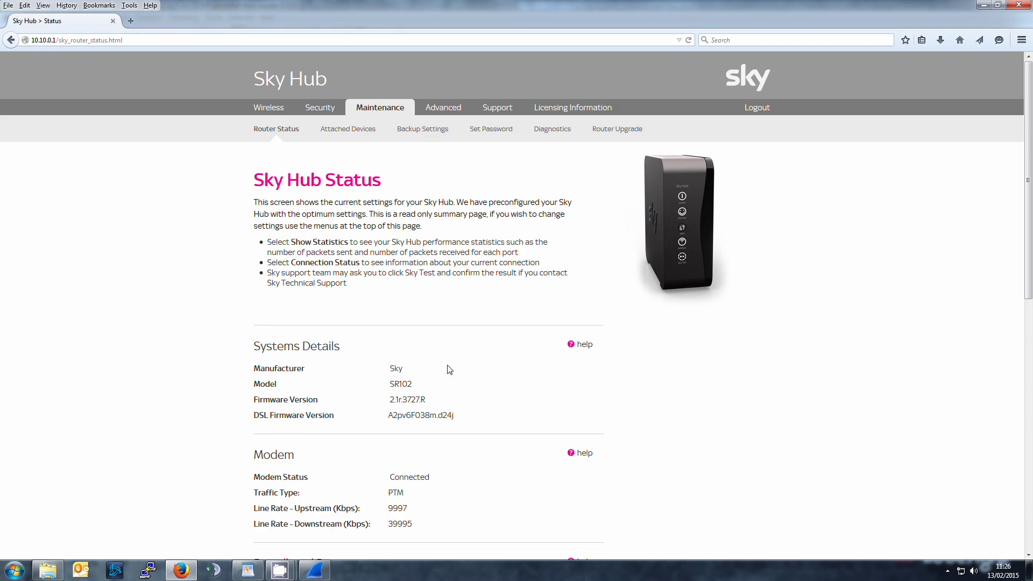
{"action": "scroll", "coordinate": [524, 379], "scroll_direction": "down", "scroll_amount": 10}
{"action": "scroll", "coordinate": [497, 360], "scroll_direction": "up", "scroll_amount": 3}
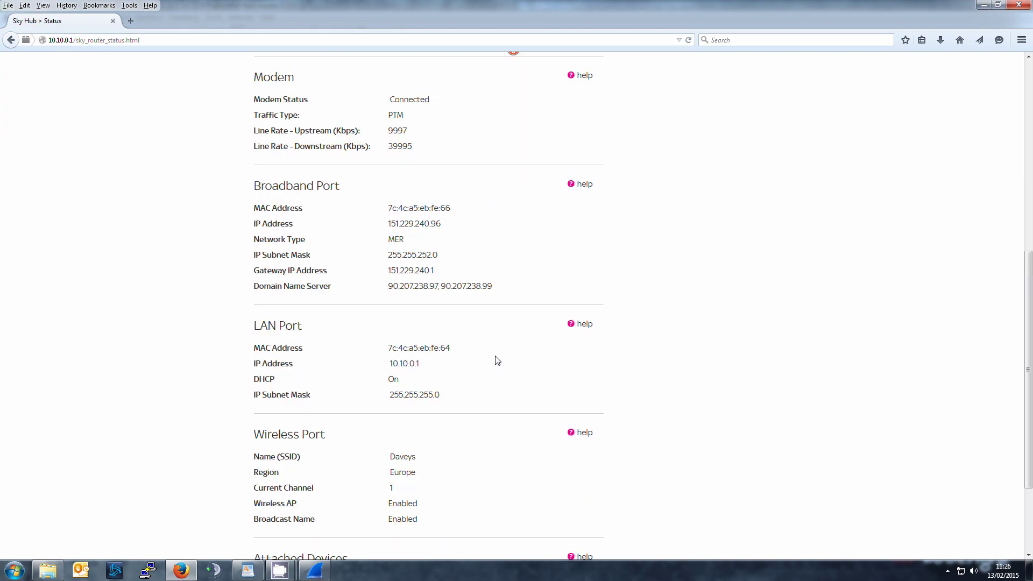
{"action": "scroll", "coordinate": [497, 361], "scroll_direction": "up", "scroll_amount": 9}
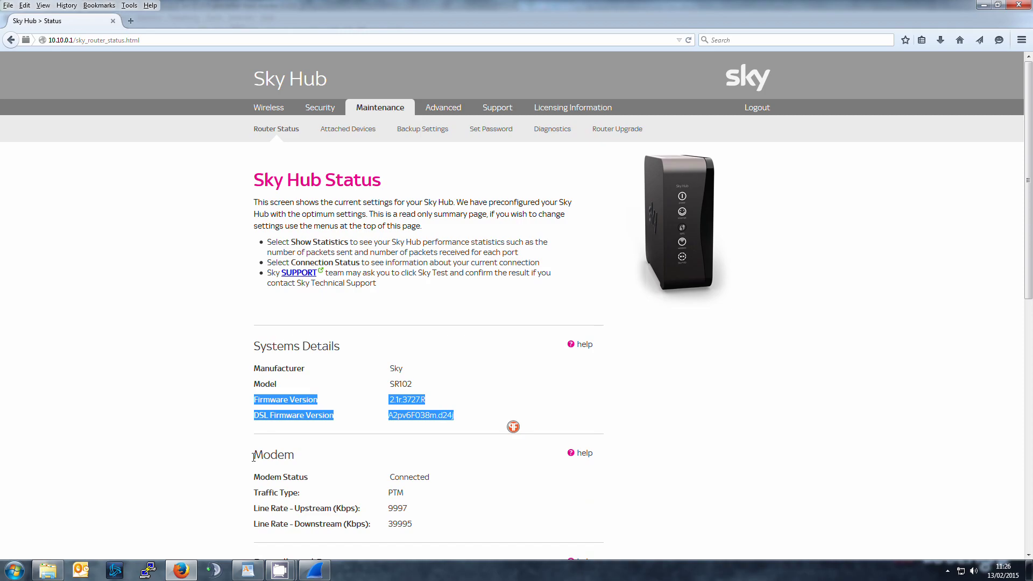
Step: Switch to Wireshark, stop the live capture, and look over the first captured packets
{"action": "left_click", "coordinate": [322, 573]}
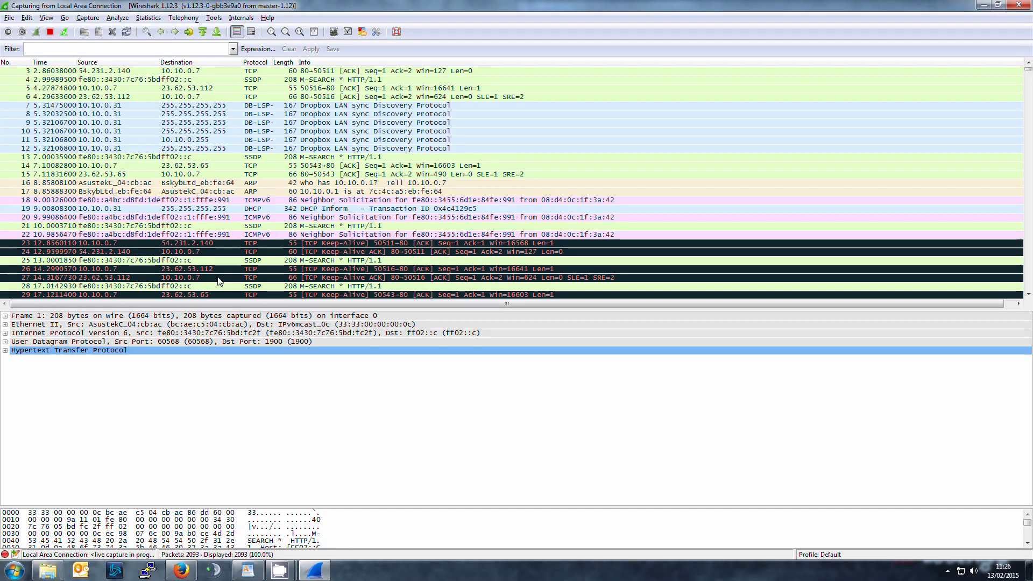
{"action": "left_click", "coordinate": [50, 32]}
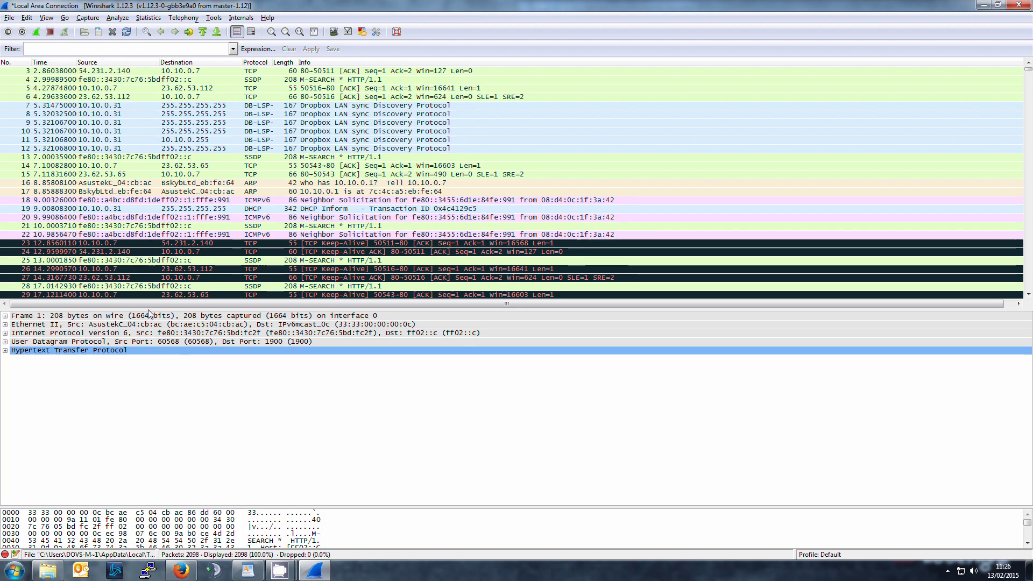
{"action": "scroll", "coordinate": [1028, 86], "scroll_direction": "down", "scroll_amount": 4}
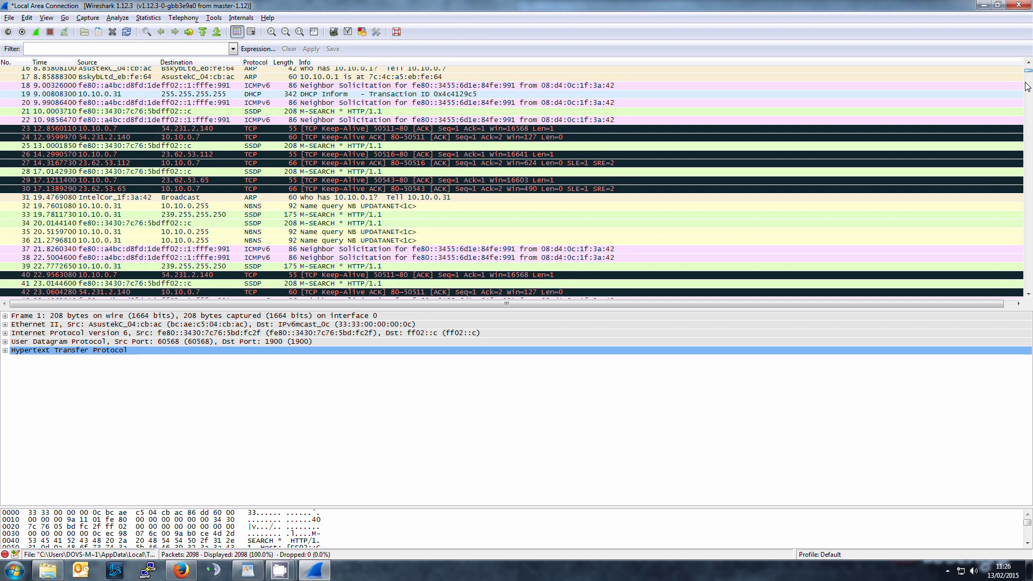
{"action": "mouse_move", "coordinate": [1028, 70]}
{"action": "left_mouse_down"}
{"action": "mouse_move", "coordinate": [1018, 205]}
{"action": "mouse_move", "coordinate": [1027, 63]}
{"action": "left_mouse_up"}
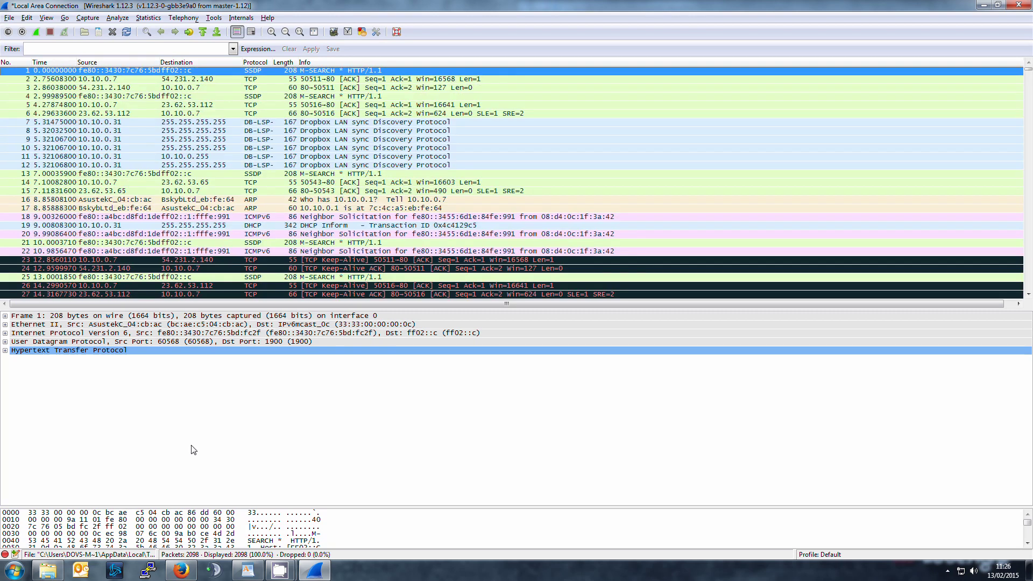
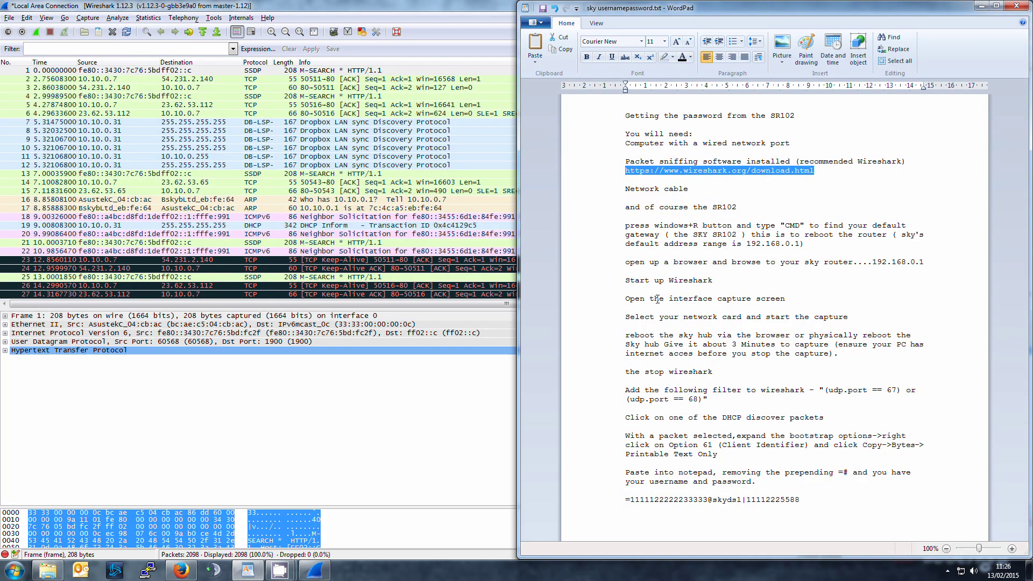
Step: Check the filter instruction in the WordPad notes and filter the Wireshark capture by udp.port == 67
{"action": "left_click", "coordinate": [690, 265]}
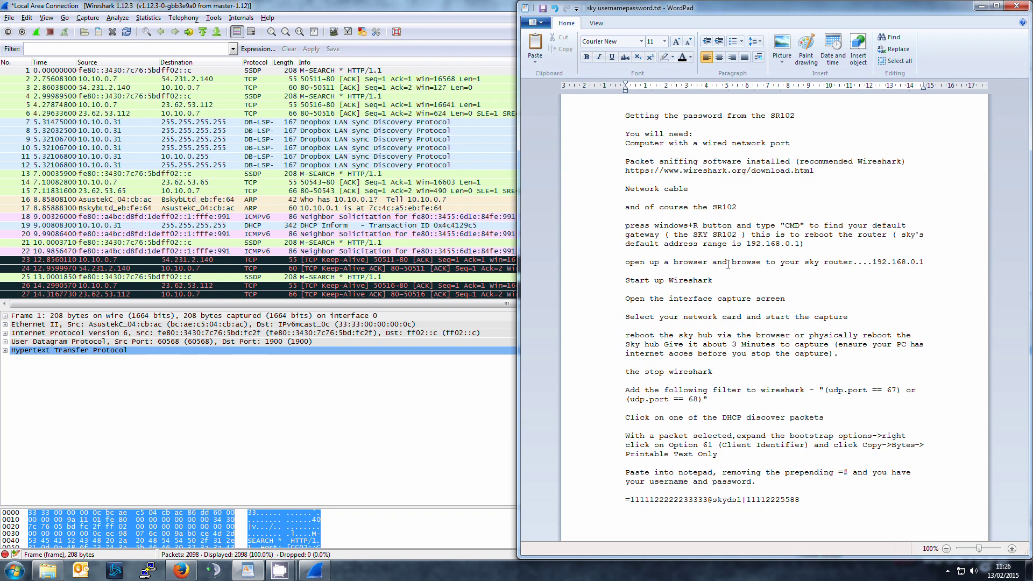
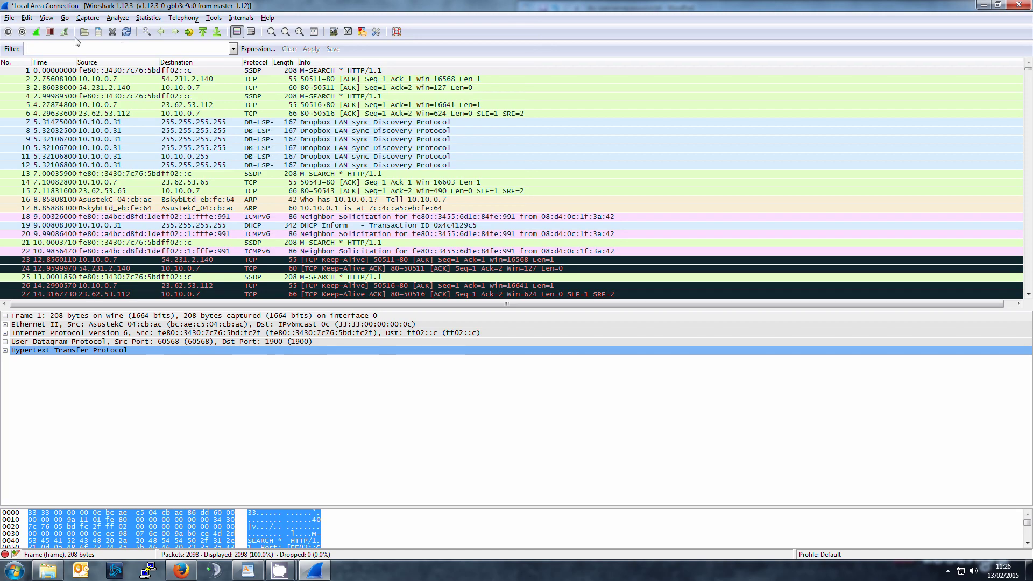
{"action": "type", "text": "udp.port == 67"}
{"action": "key", "text": "Return"}
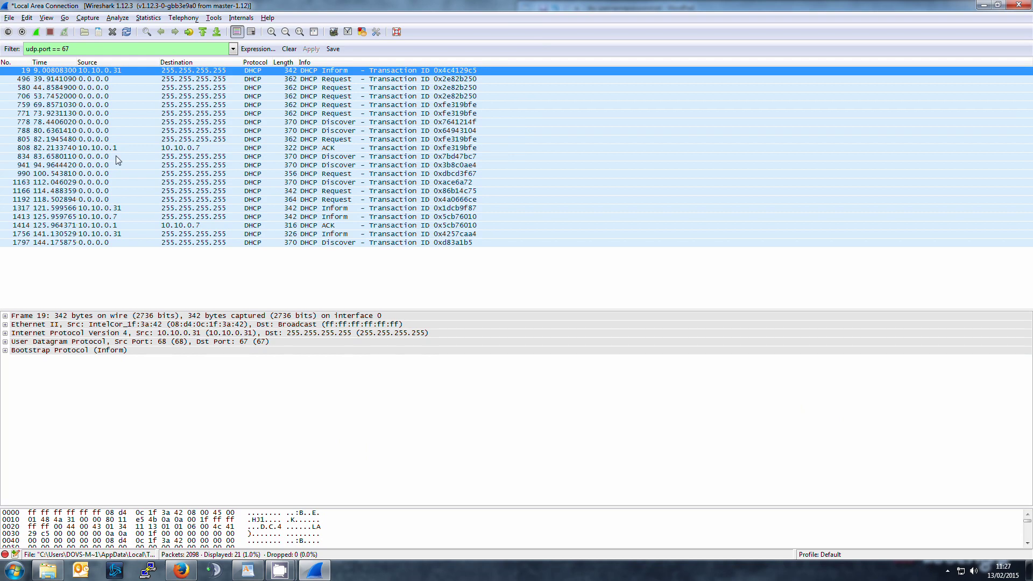
Step: Select DHCP Discover packet 834 and expand its Bootstrap Protocol details down to the option list
{"action": "left_click", "coordinate": [316, 157]}
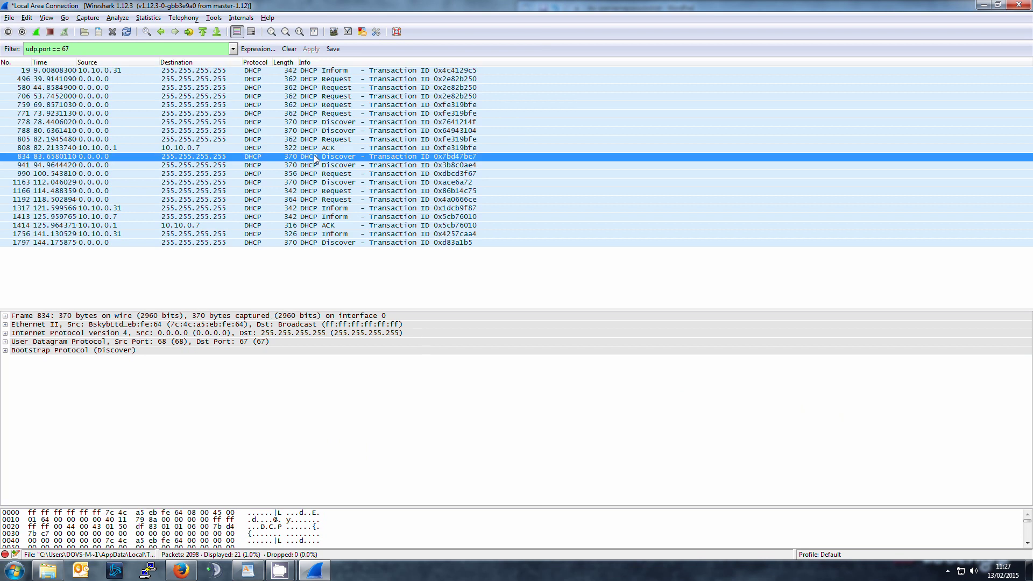
{"action": "left_click", "coordinate": [5, 351]}
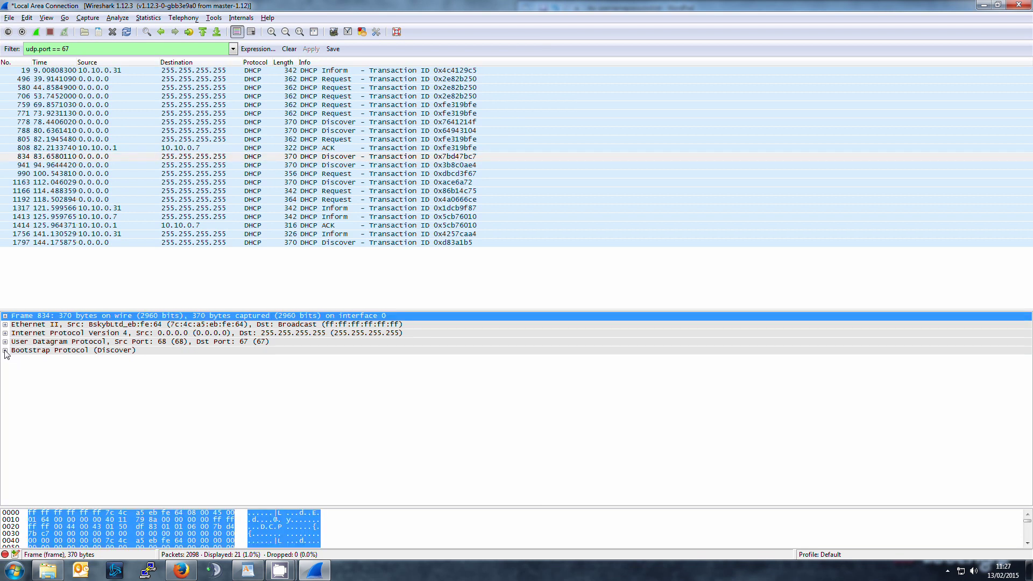
{"action": "left_click", "coordinate": [6, 350]}
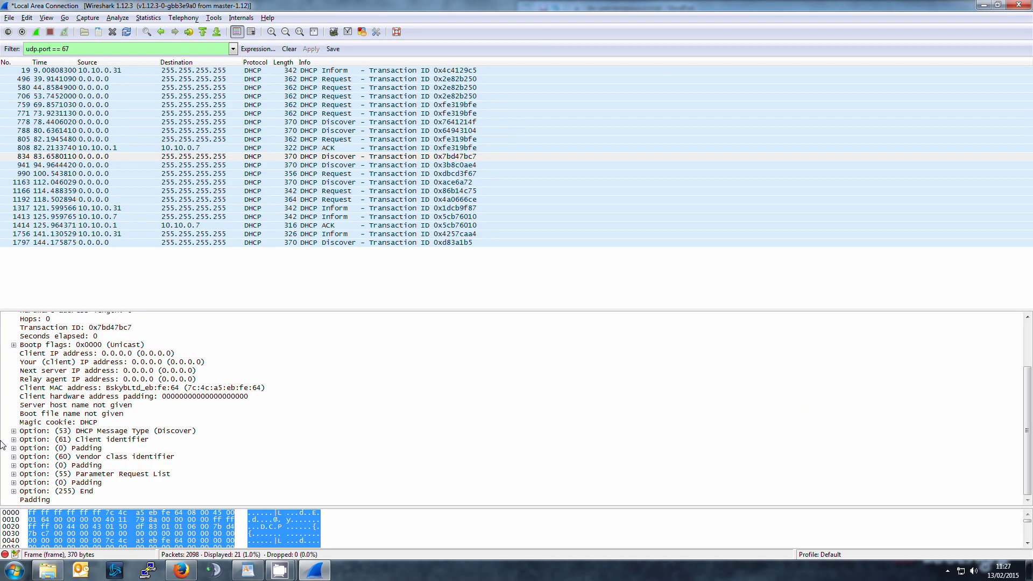
Step: Copy the bytes of Option (61) Client identifier as printable text only
{"action": "left_click", "coordinate": [92, 441]}
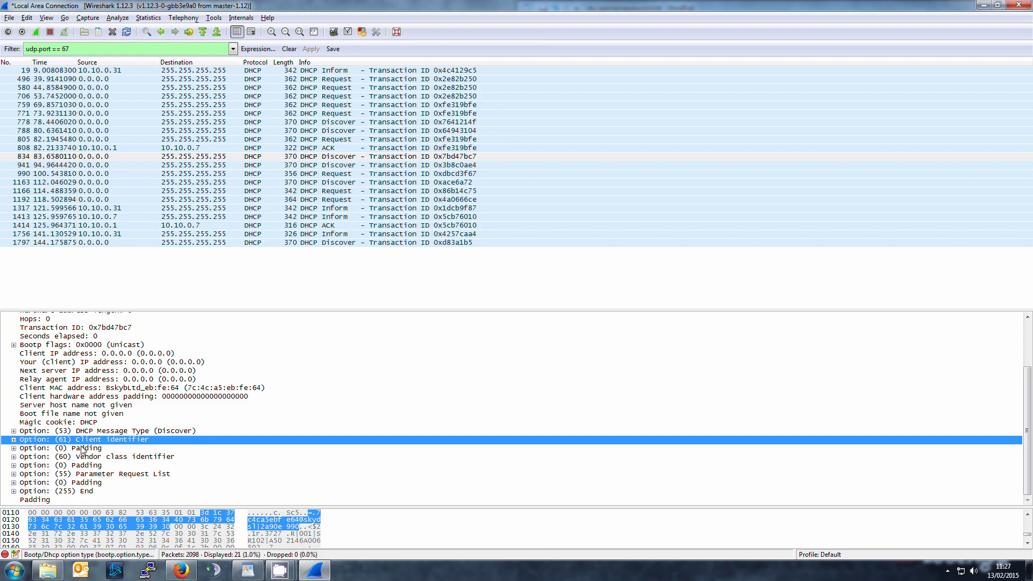
{"action": "right_click", "coordinate": [85, 445]}
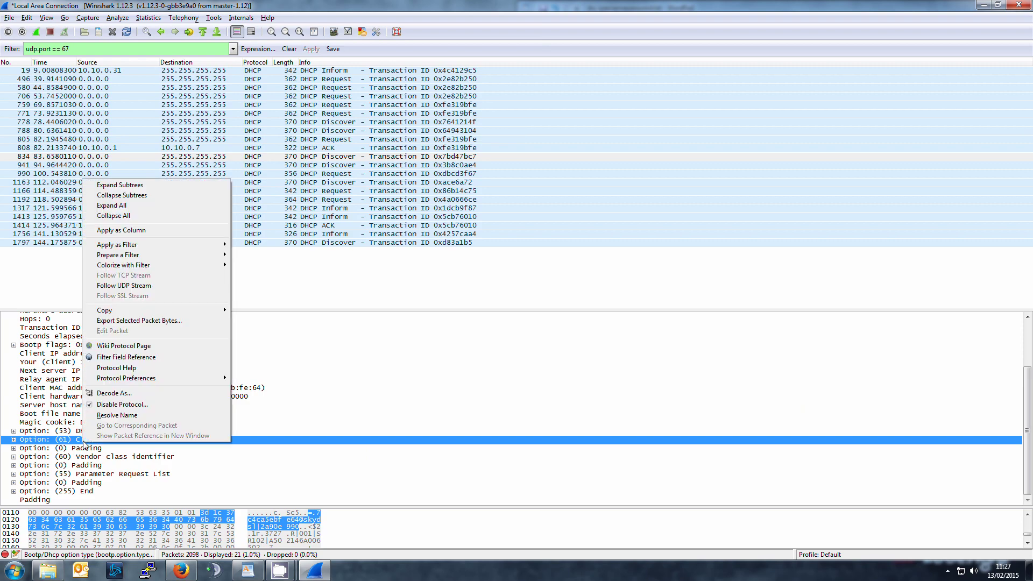
{"action": "mouse_move", "coordinate": [131, 313]}
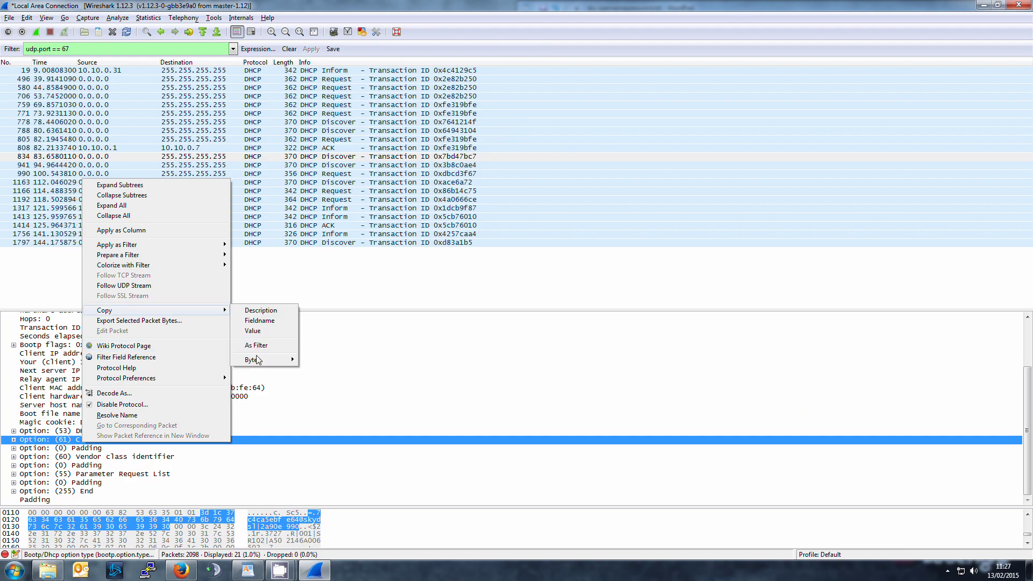
{"action": "mouse_move", "coordinate": [267, 364]}
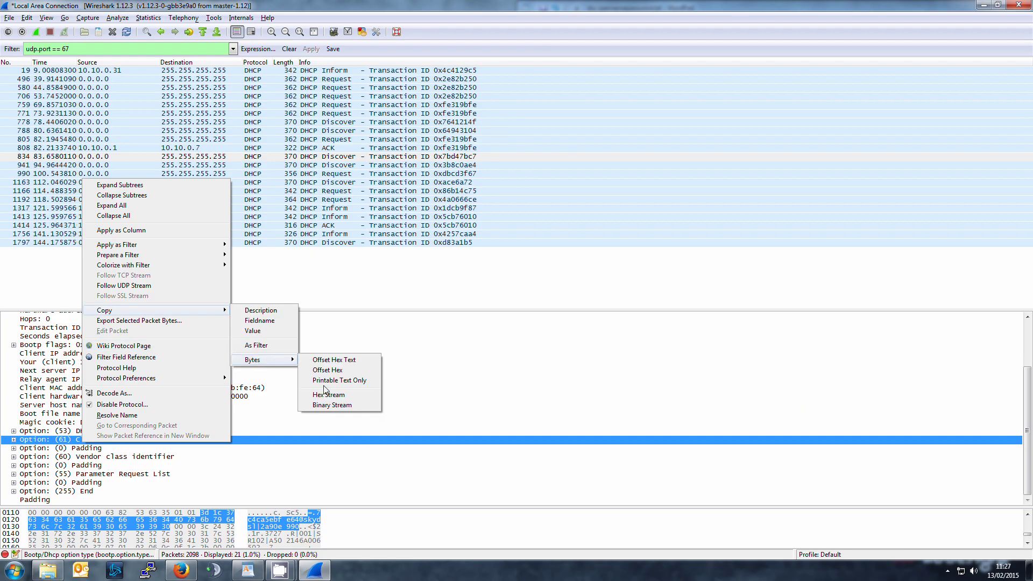
{"action": "left_click", "coordinate": [339, 381]}
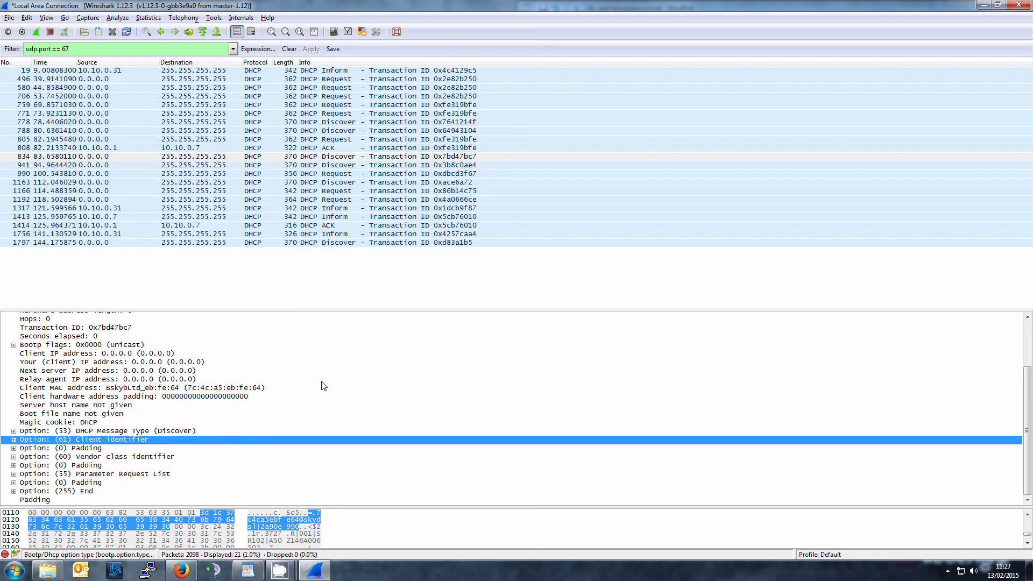
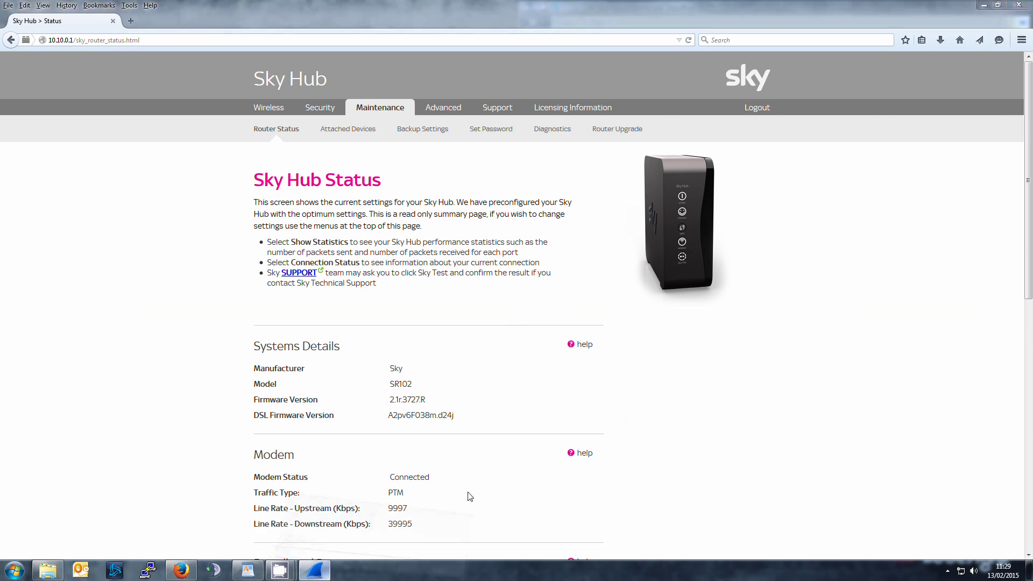
{"action": "key", "text": "alt+Tab"}
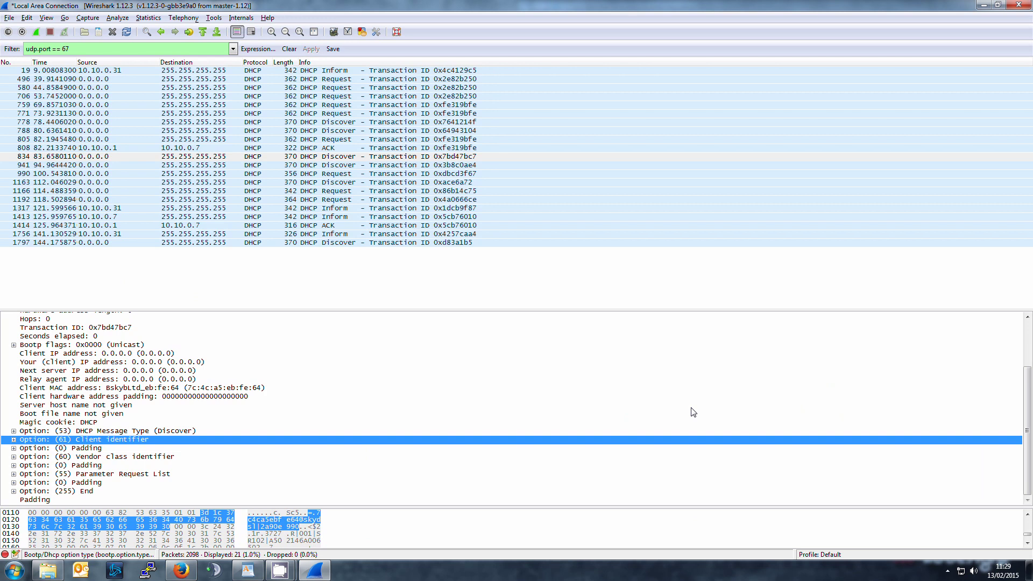
{"action": "left_click", "coordinate": [279, 571]}
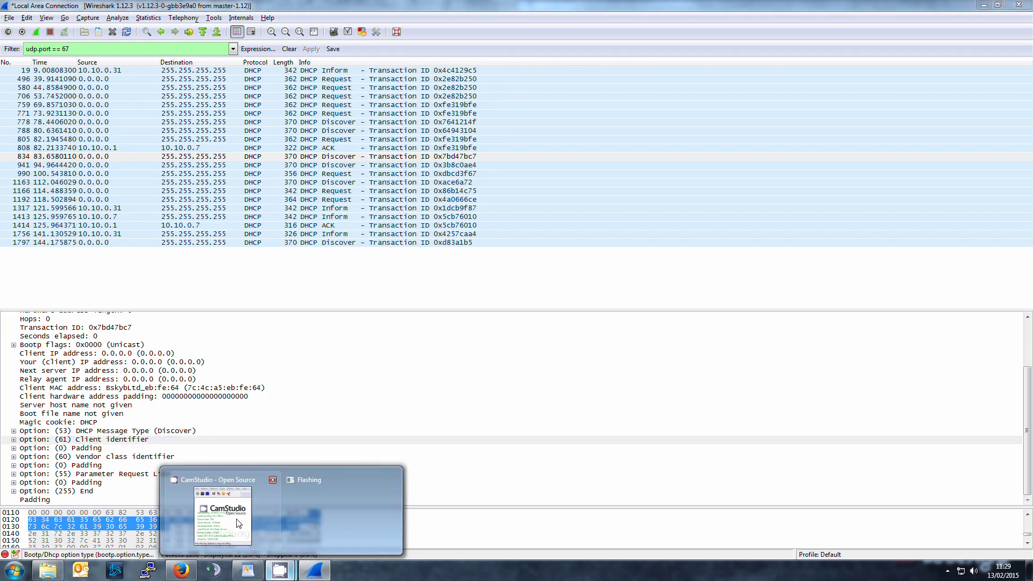